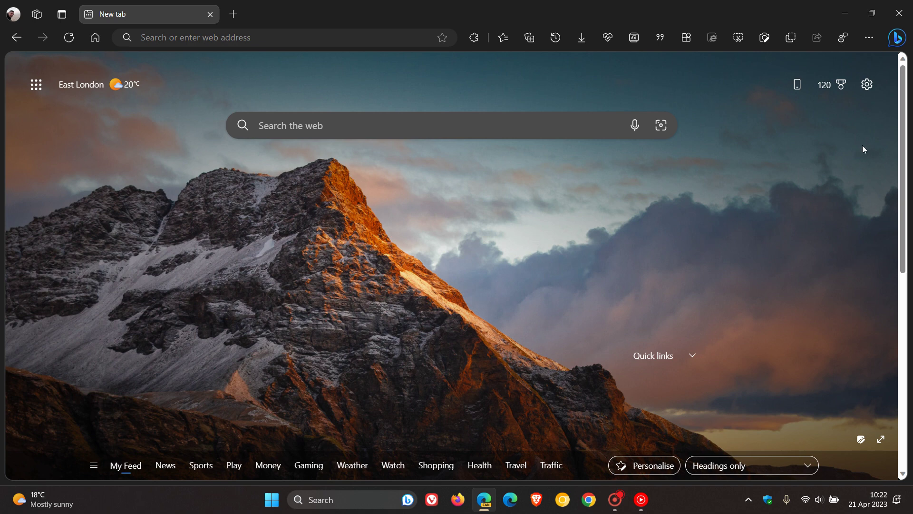
- Open Edge Canary's System and performance settings, where Enhance videos is currently off
left_click(868, 39)
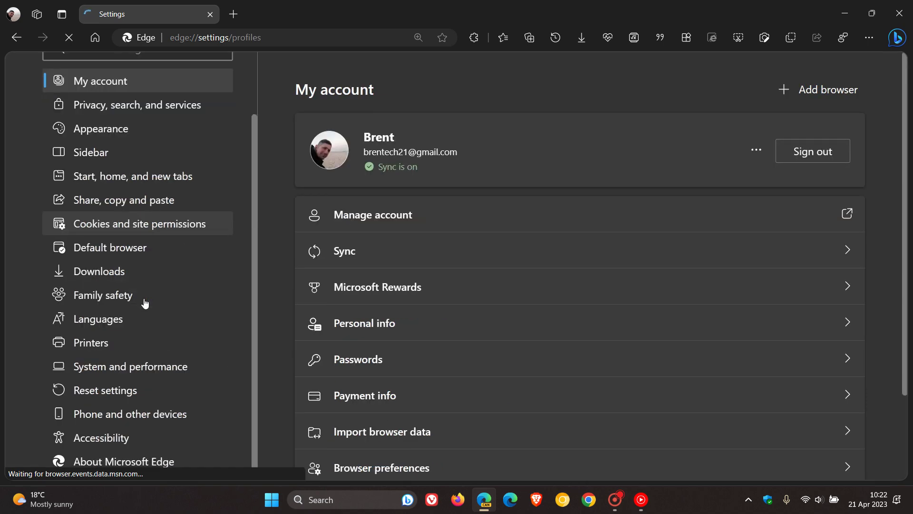
left_click(150, 371)
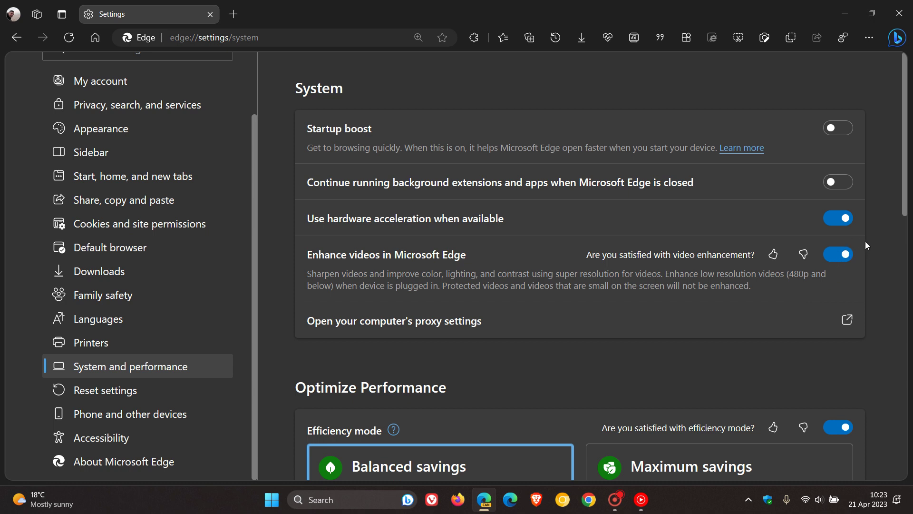
left_click(836, 256)
left_click(846, 254)
left_click(270, 40)
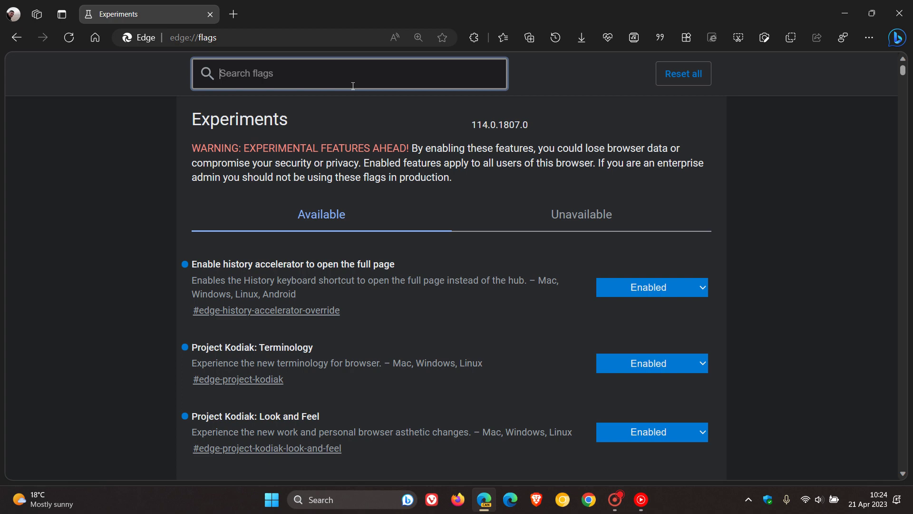
type("sup")
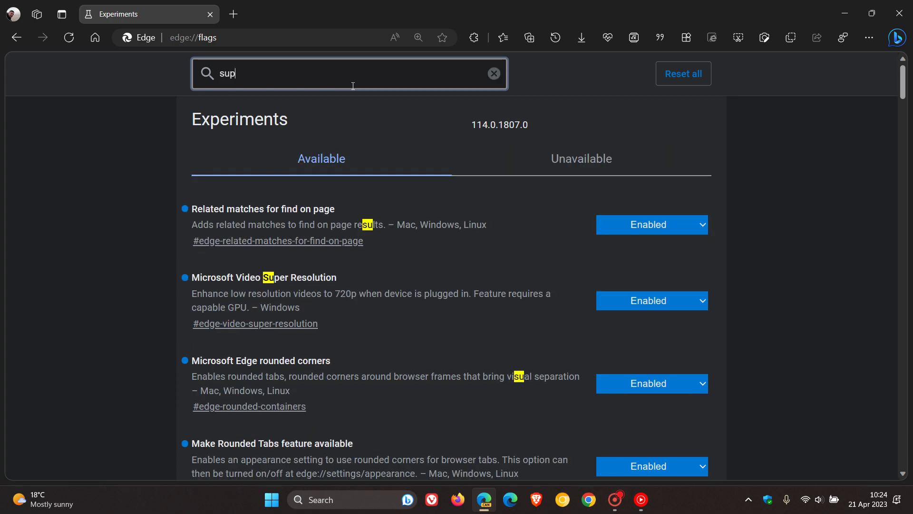
type("er")
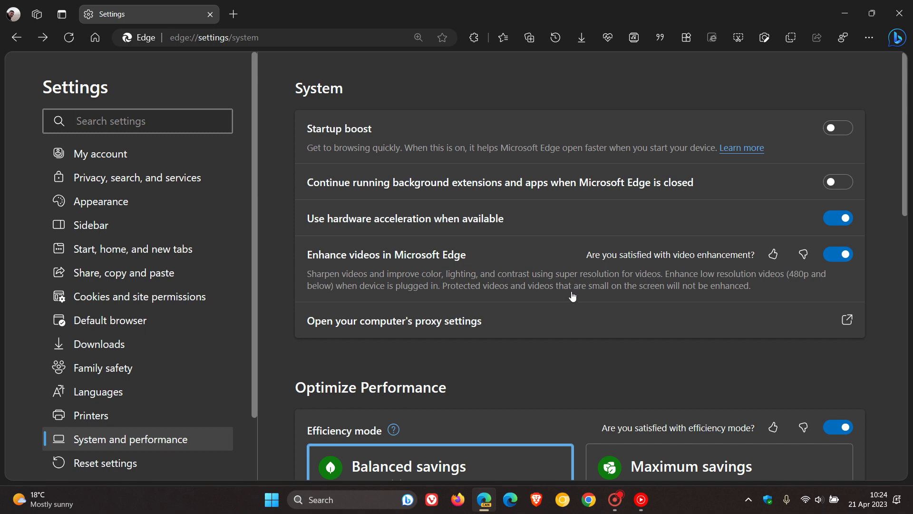
- Return to the mountain-background New tab page via the Home button
left_click(95, 37)
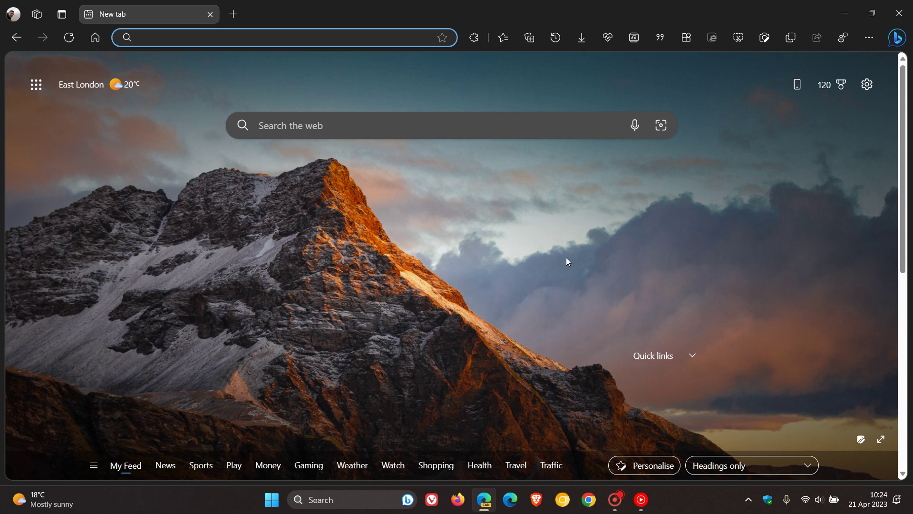